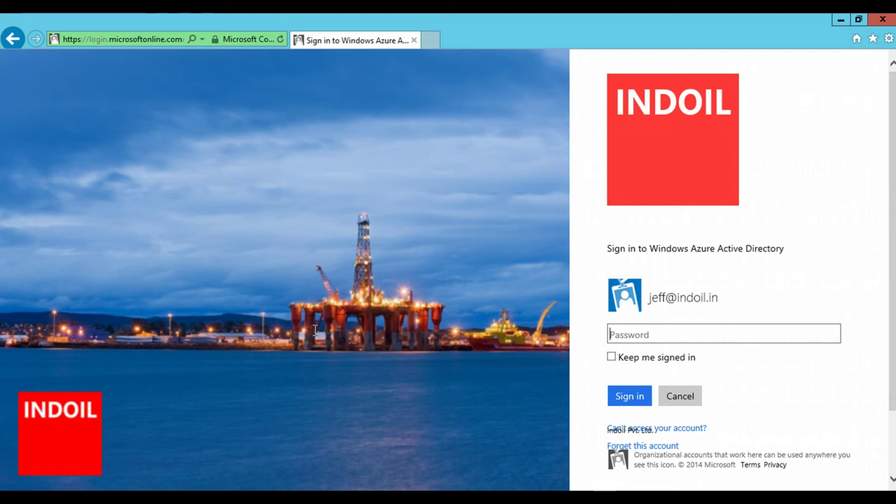
Step: Enter the account password, correcting a typo, and sign in to the applications page
left_click(651, 336)
type("••••••")
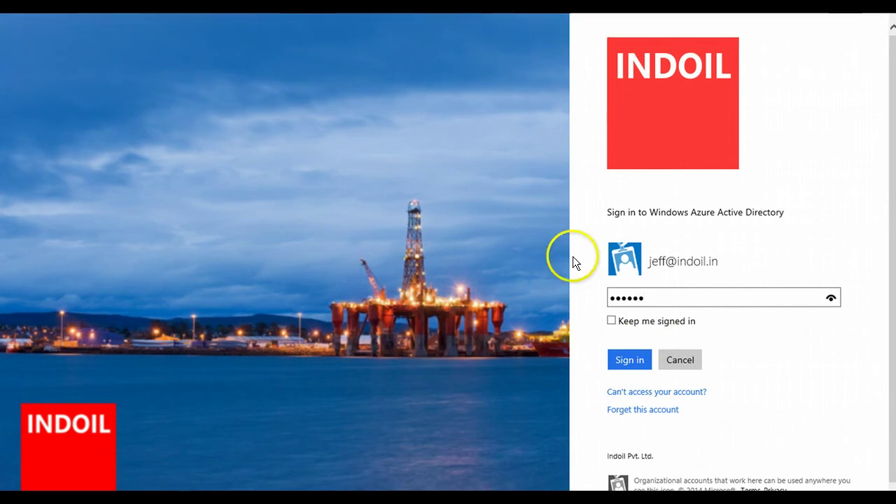
left_click(658, 297)
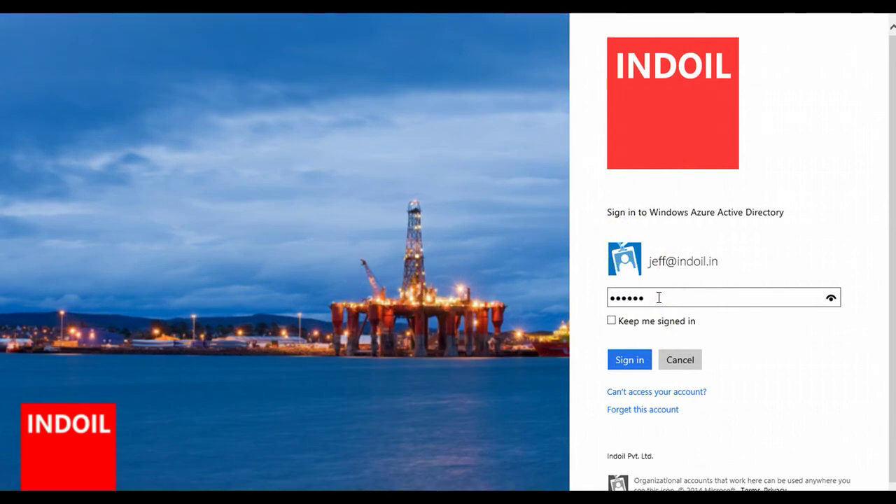
key("BackSpace")
key("BackSpace")
key("BackSpace")
key("BackSpace")
key("BackSpace")
key("BackSpace")
type("••••••••")
key("Return")
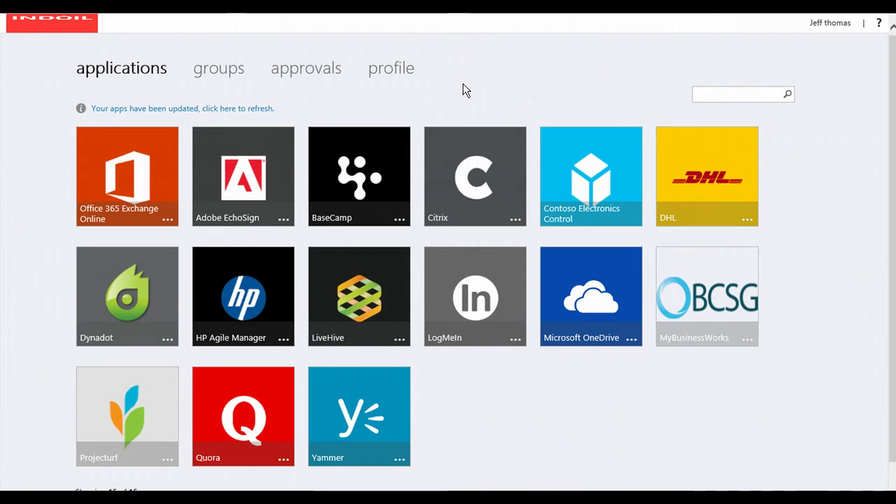
Step: Go to the profile page and open Register for Password Reset
left_click(402, 72)
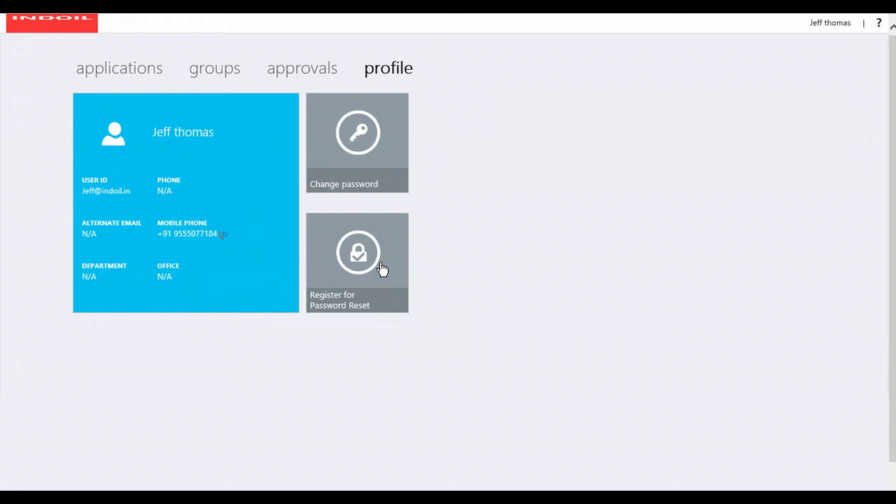
left_click(381, 268)
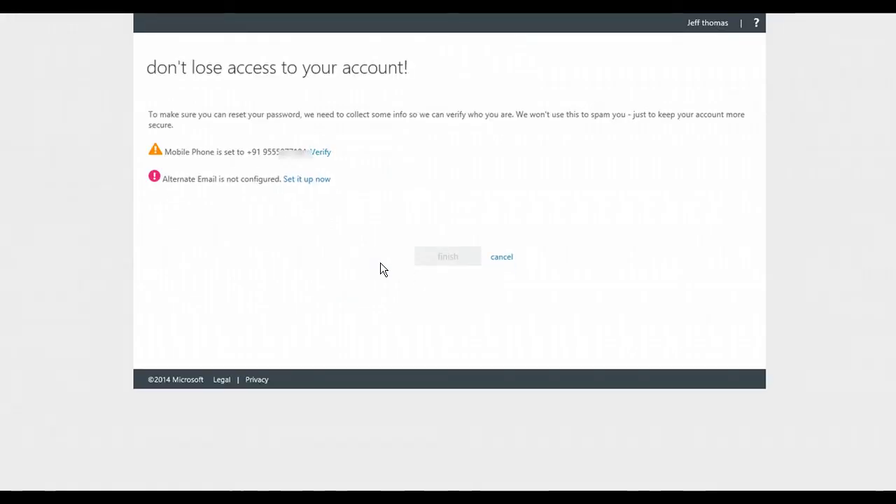
Step: Verify the registered mobile phone number through a verification phone call
left_click(371, 206)
left_click(357, 187)
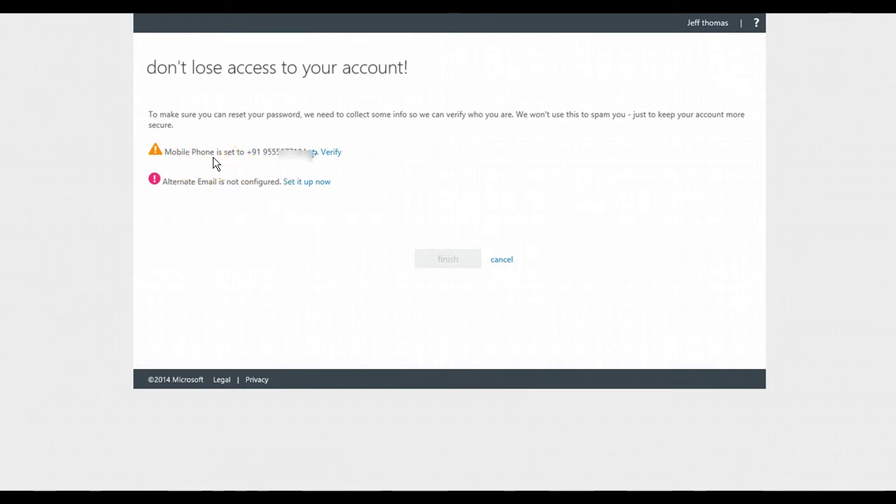
left_click(335, 152)
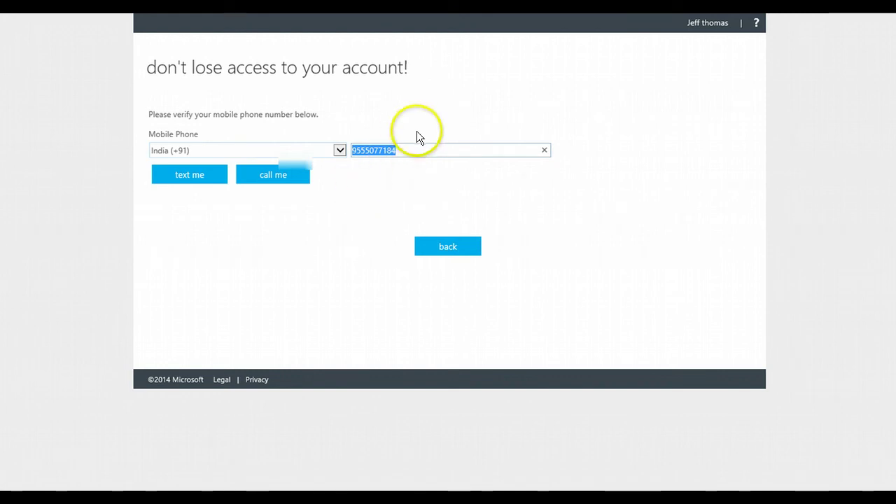
left_click(419, 150)
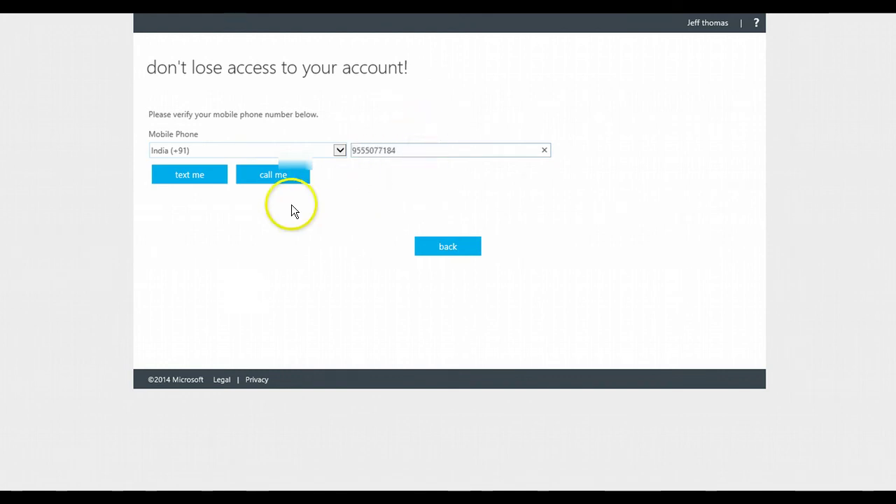
left_click(253, 191)
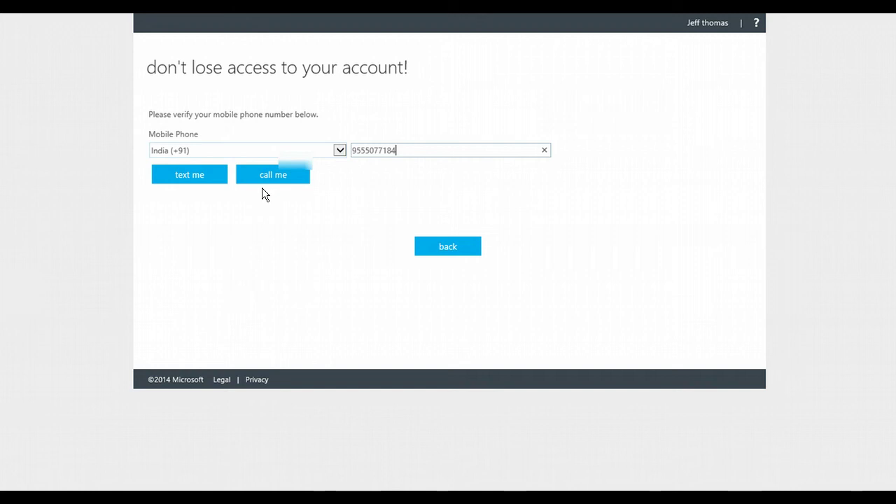
left_click(263, 182)
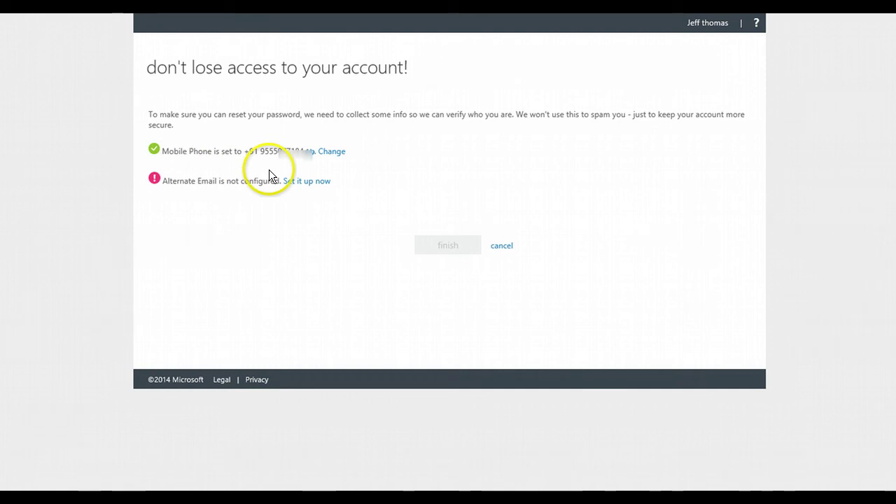
Step: Enter an alternate Outlook email address and have a verification code emailed to it
left_click(324, 181)
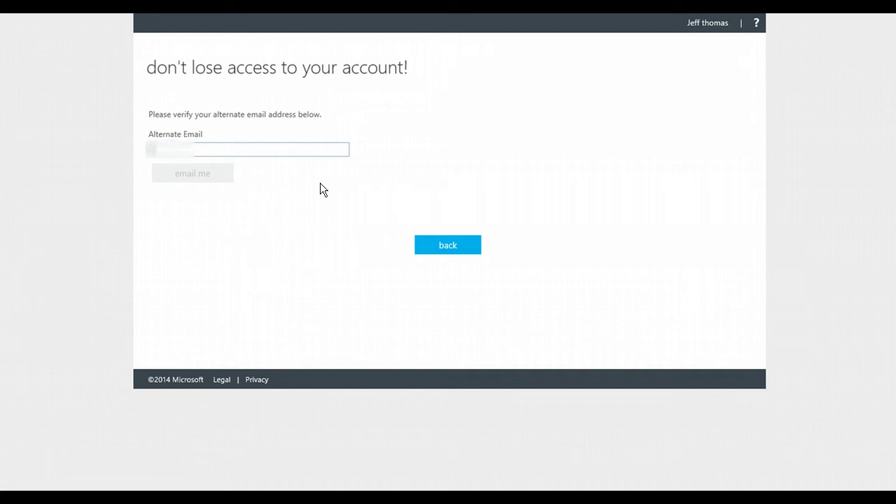
type("@outlook.com")
left_click(213, 174)
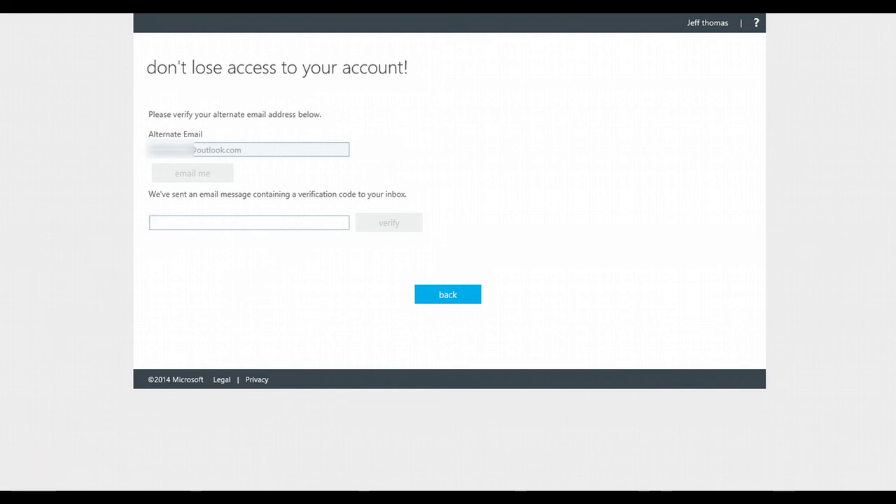
Step: Enter the emailed verification code to confirm the alternate email address
left_click(207, 223)
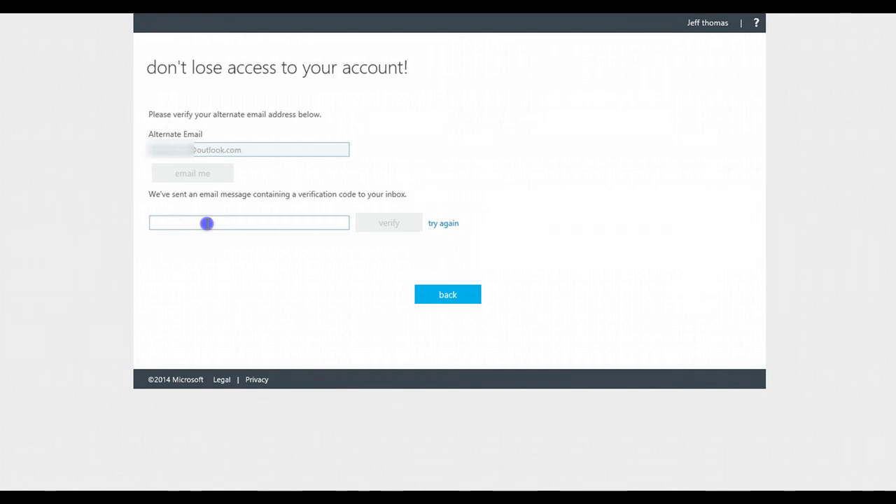
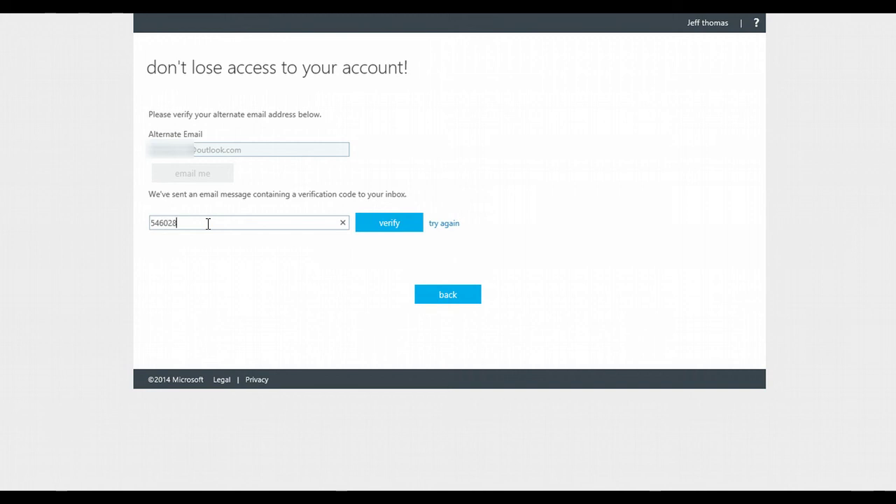
left_click(357, 229)
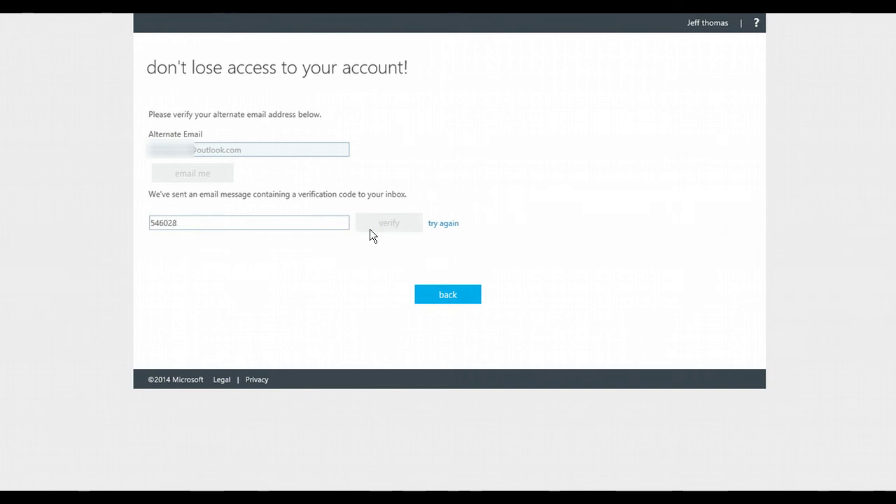
left_click(413, 267)
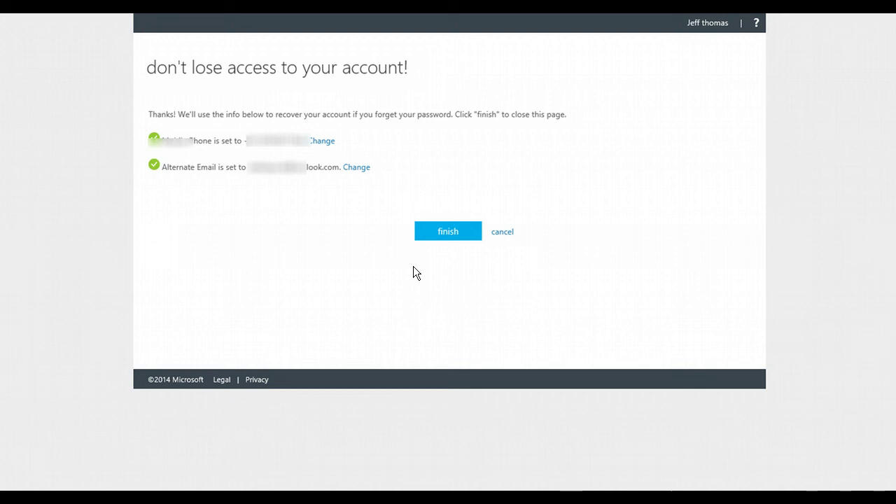
Step: Finish the password reset registration, returning to the sign-in page
left_click(448, 234)
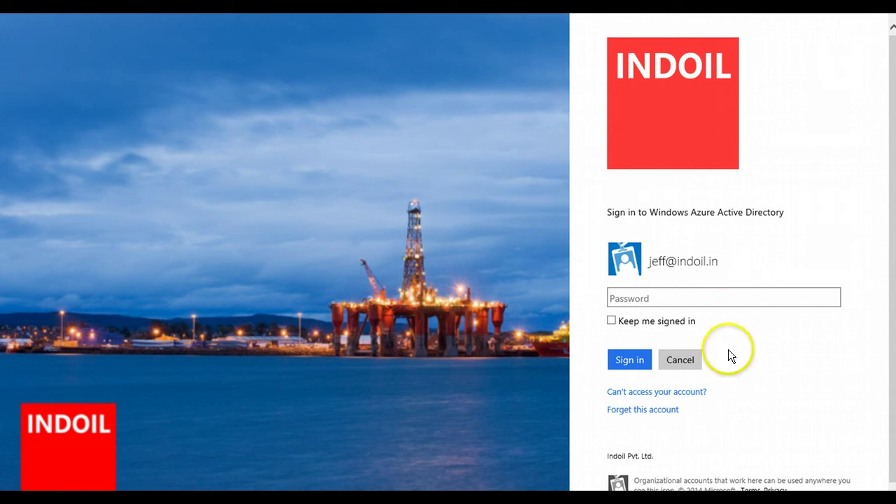
Step: Start account recovery with the account's user ID and picture characters 'L3SSV6'
left_click(681, 396)
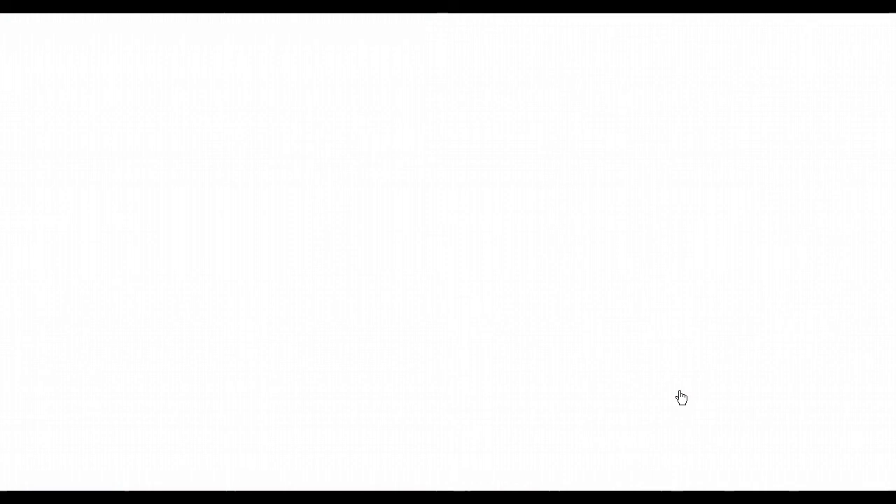
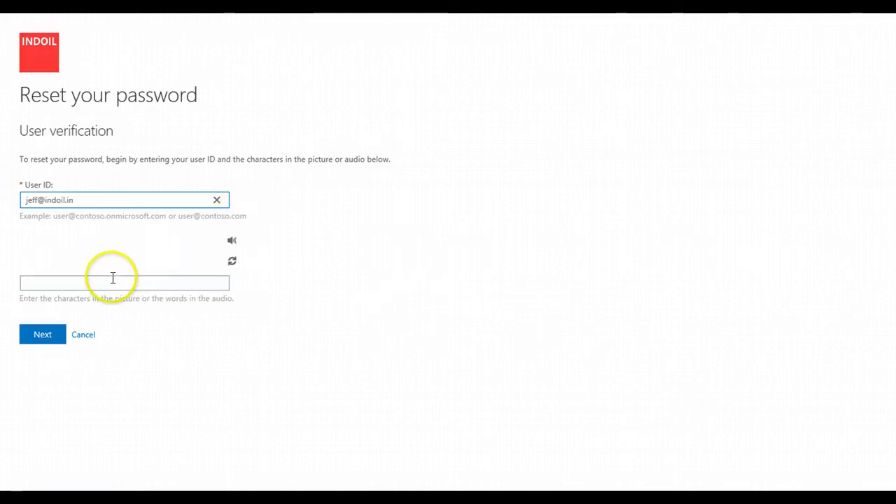
left_click(112, 280)
type("L")
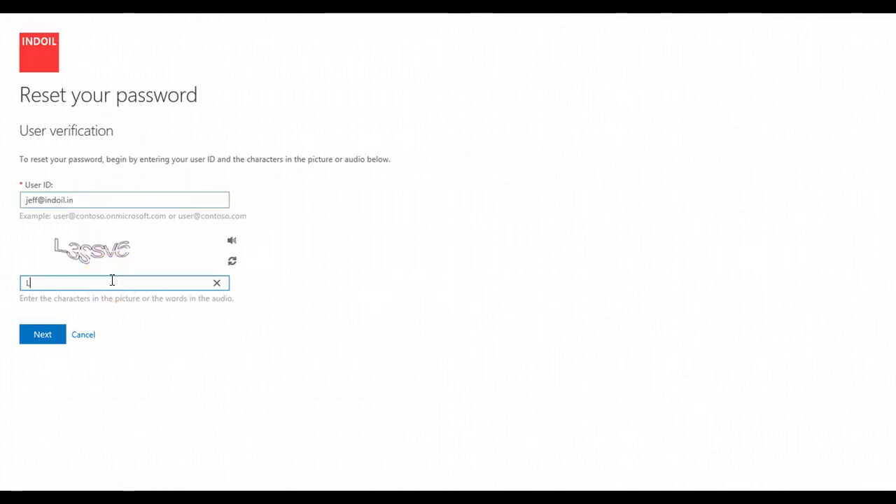
type("33")
key("BackSpace")
type("SSV6")
Step: Submit user verification, then email a code to the alternate address and submit it
left_click(40, 342)
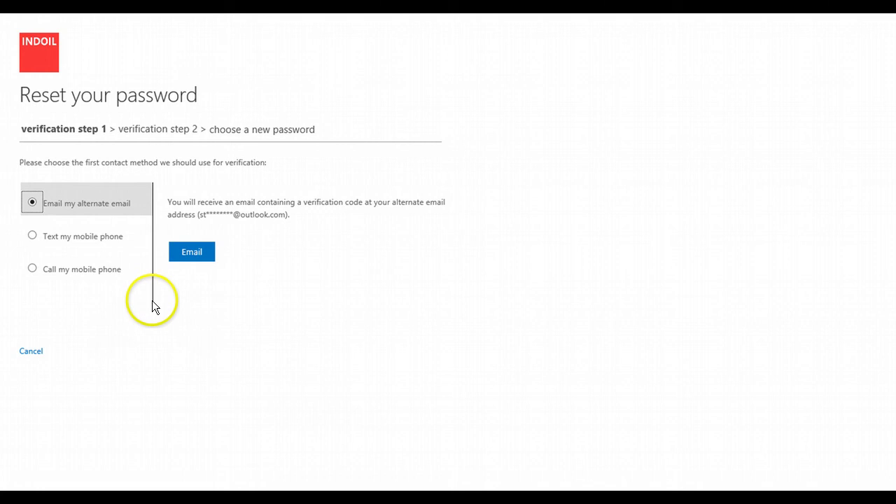
left_click(192, 254)
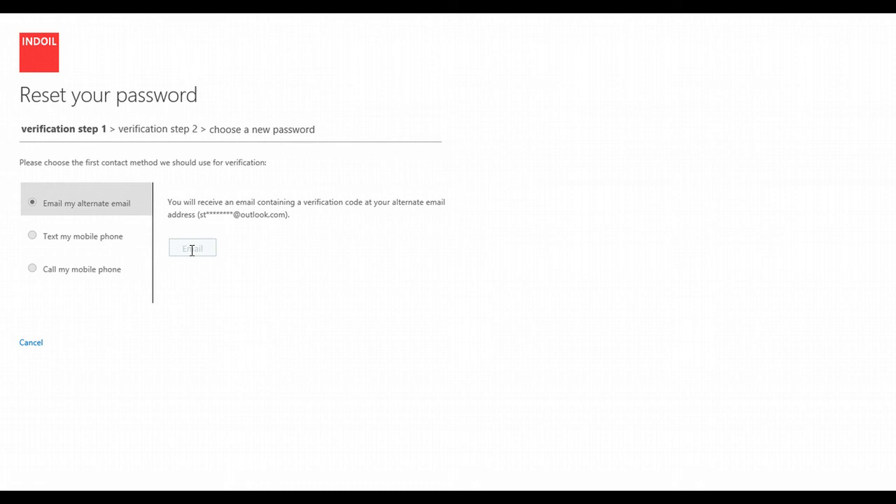
left_click(238, 203)
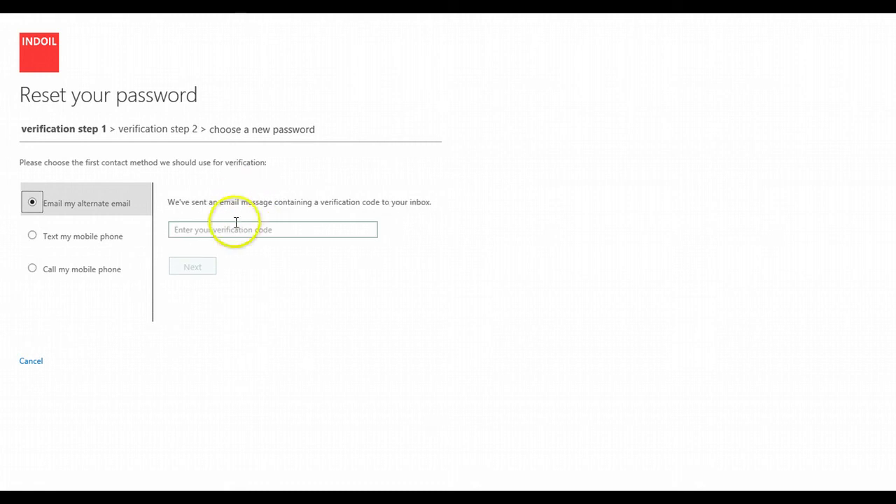
left_click(281, 202)
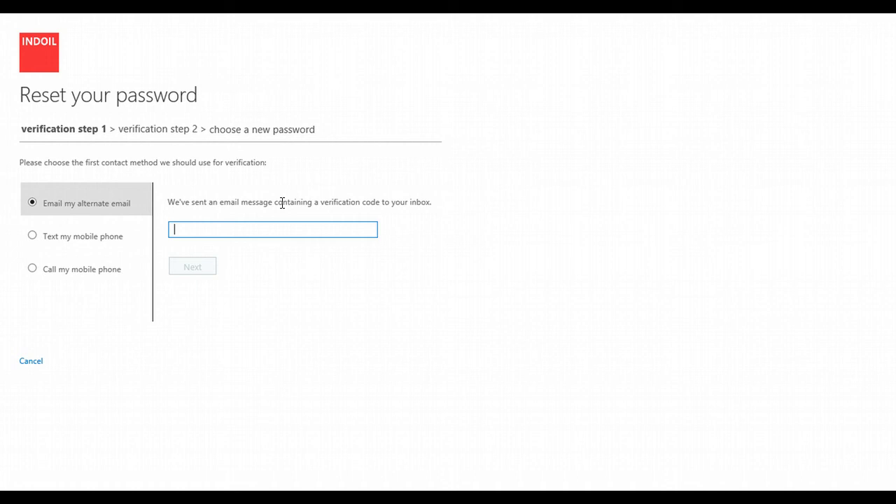
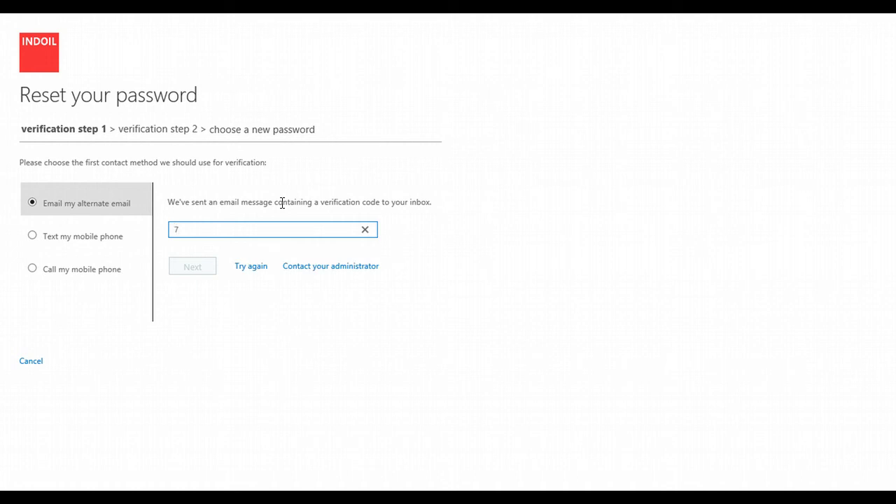
left_click(199, 271)
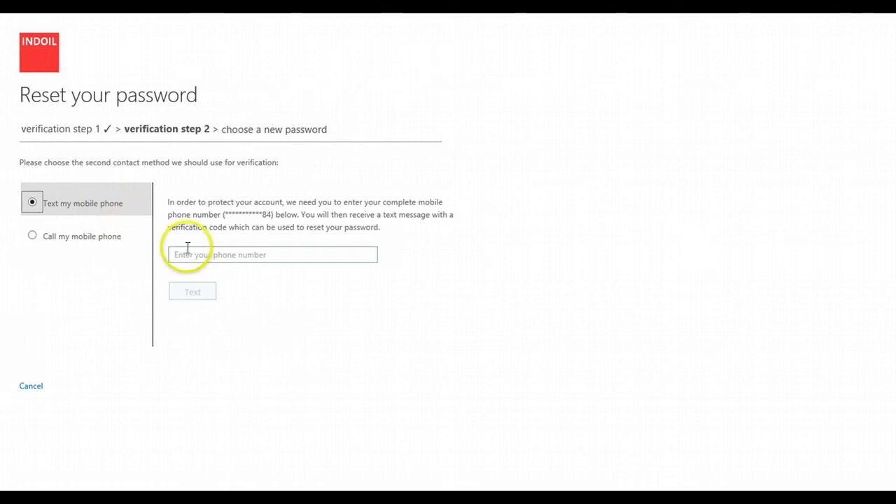
Step: Choose 'Call my mobile phone', enter the full mobile number, and request the call
left_click(32, 234)
left_click(233, 256)
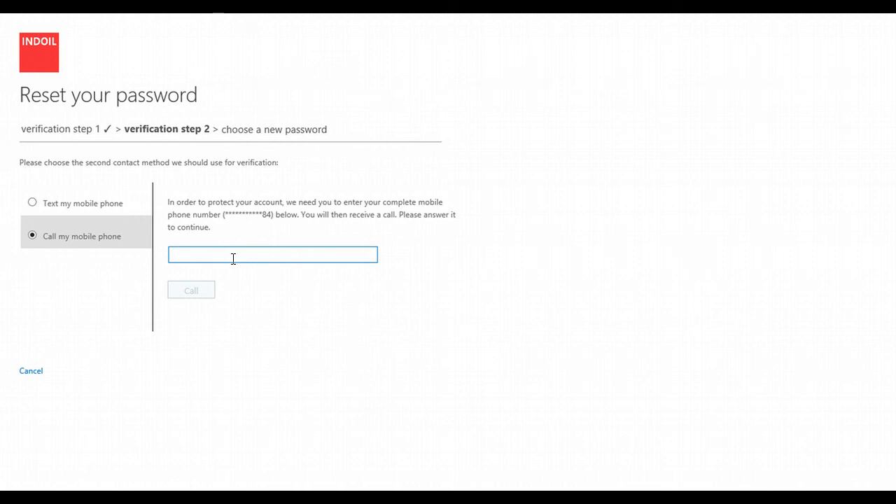
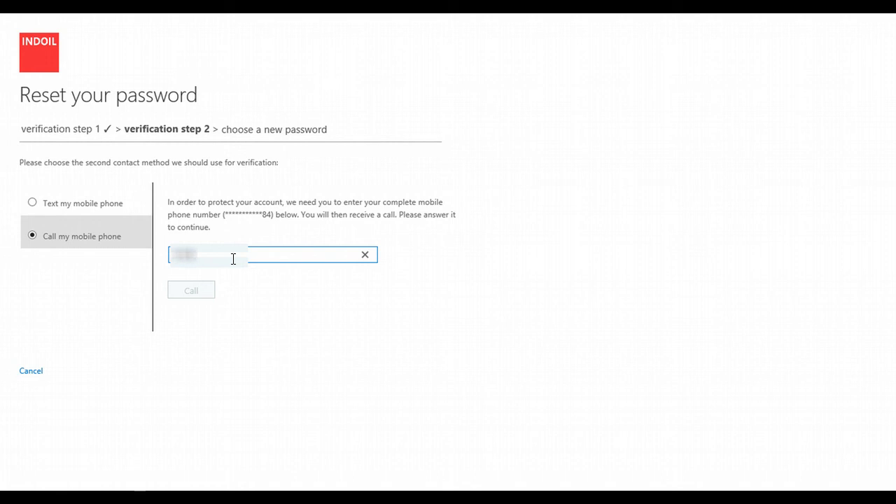
left_click(202, 295)
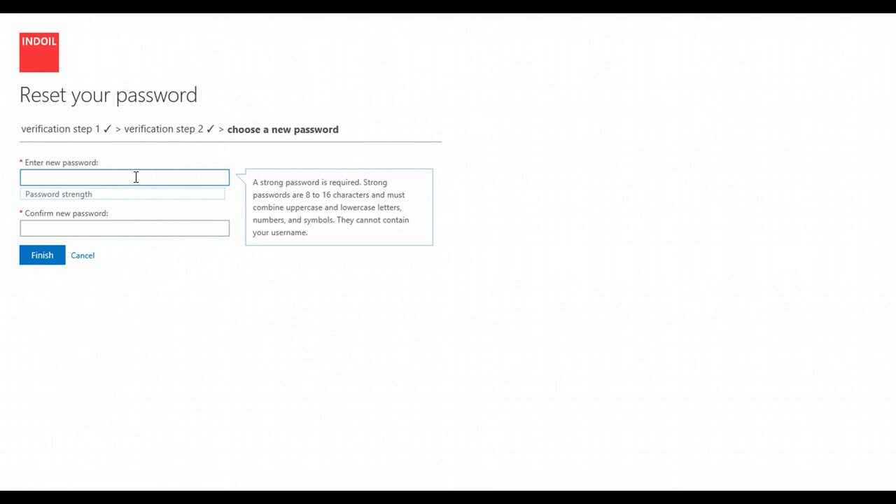
Step: Enter and confirm a new strong password, then finish the reset
type("••••••")
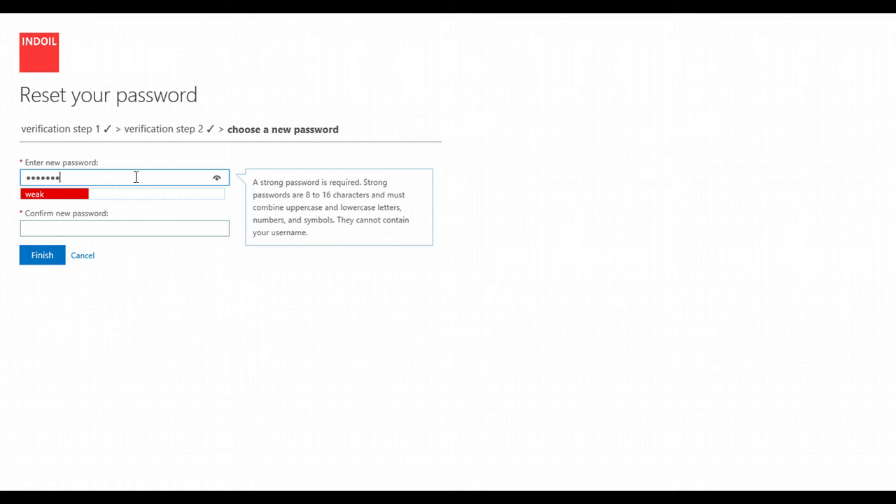
type("••")
key("Tab")
type("••••••••")
left_click(58, 255)
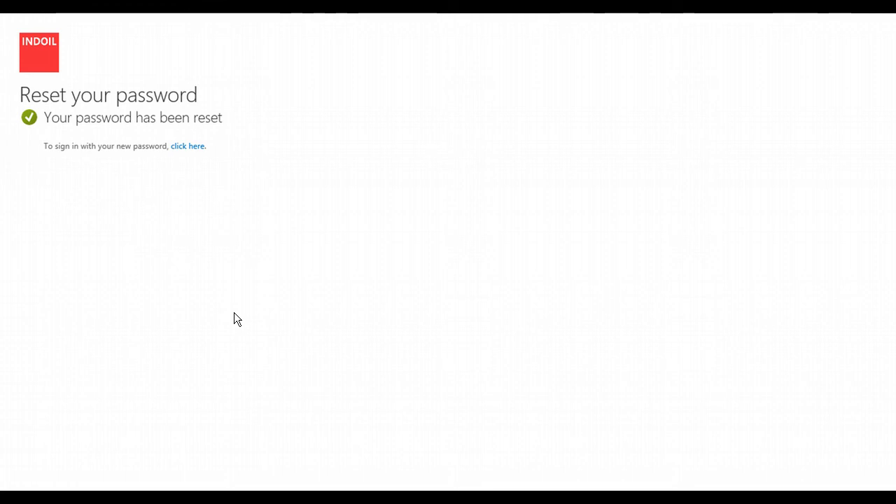
Step: Open the indoil directory's CONFIGURE tab in the Azure Management Portal
left_click(48, 473)
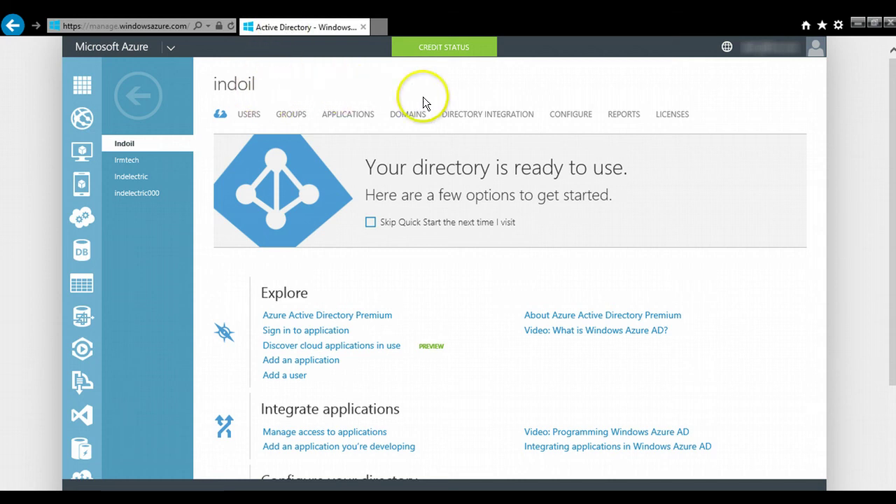
left_click(574, 114)
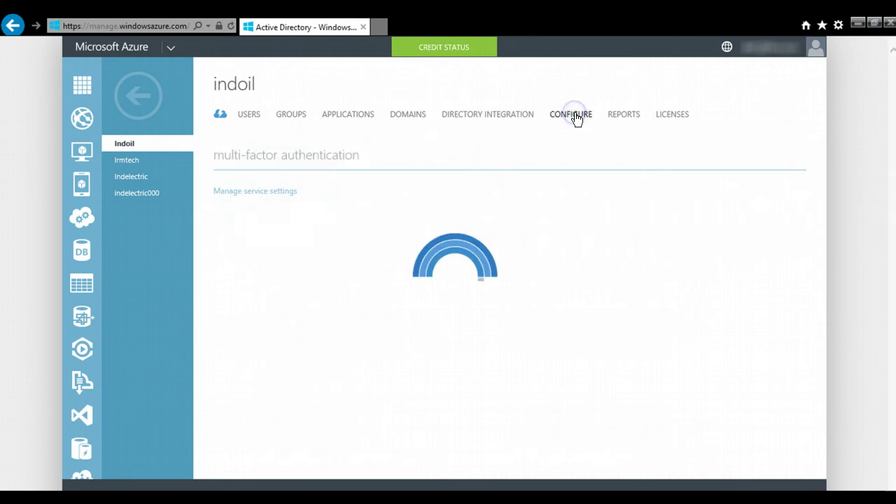